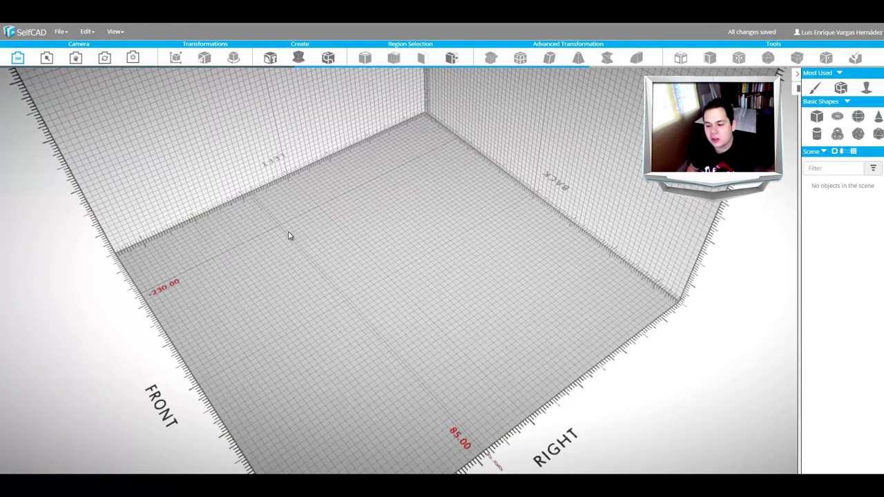
Step: Start a new drawing and switch it to Text Drawing mode
{"action": "mouse_move", "coordinate": [382, 312]}
{"action": "right_mouse_down"}
{"action": "mouse_move", "coordinate": [433, 292]}
{"action": "mouse_move", "coordinate": [391, 264]}
{"action": "mouse_move", "coordinate": [393, 281]}
{"action": "mouse_move", "coordinate": [449, 316]}
{"action": "mouse_move", "coordinate": [455, 334]}
{"action": "right_mouse_up"}
{"action": "scroll", "coordinate": [456, 333], "scroll_direction": "down", "scroll_amount": 1}
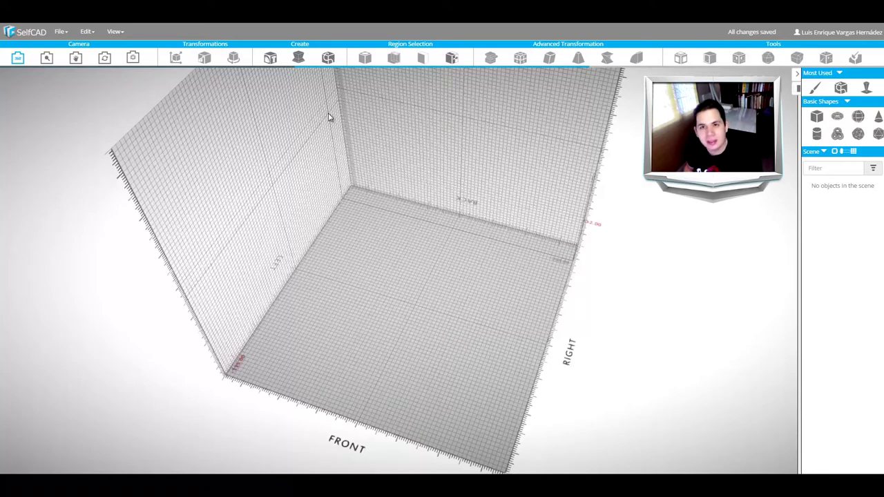
{"action": "left_click", "coordinate": [270, 60]}
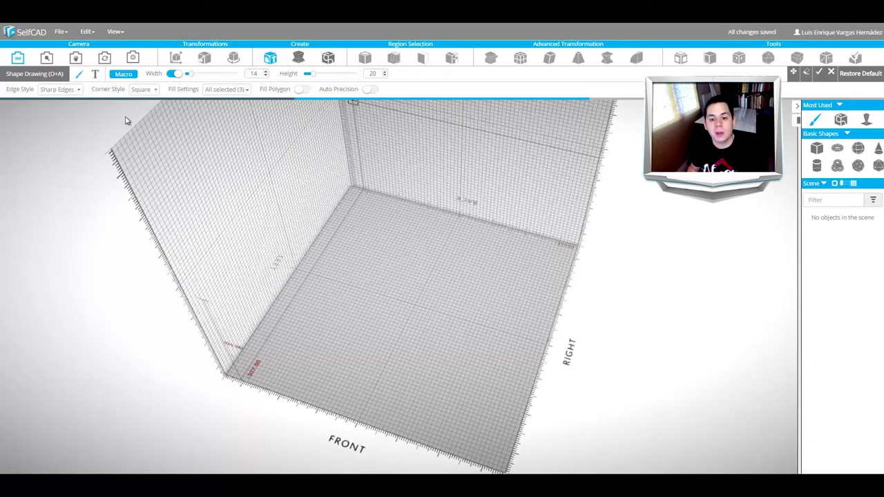
{"action": "left_click", "coordinate": [95, 76]}
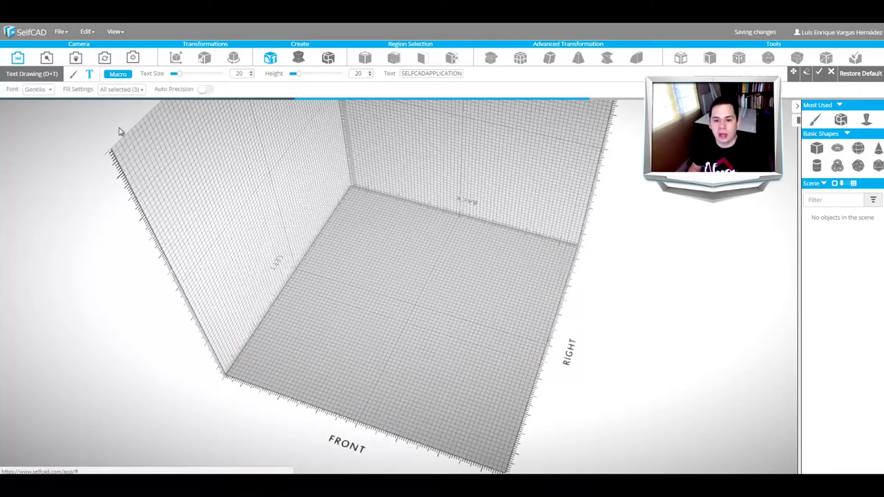
Step: Replace the sample text with Imagina3D and place it on the floor grid at size 20, height 20
{"action": "double_click", "coordinate": [427, 78]}
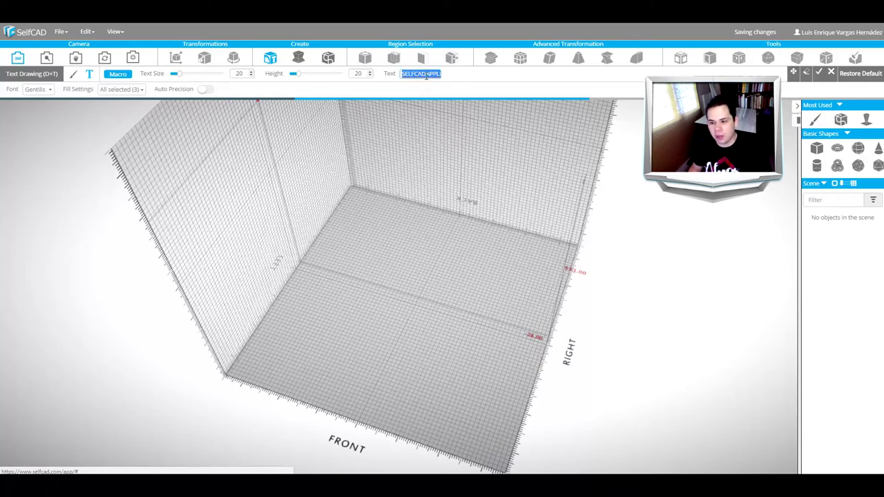
{"action": "key", "text": "BackSpace"}
{"action": "type", "text": "Imagina3D"}
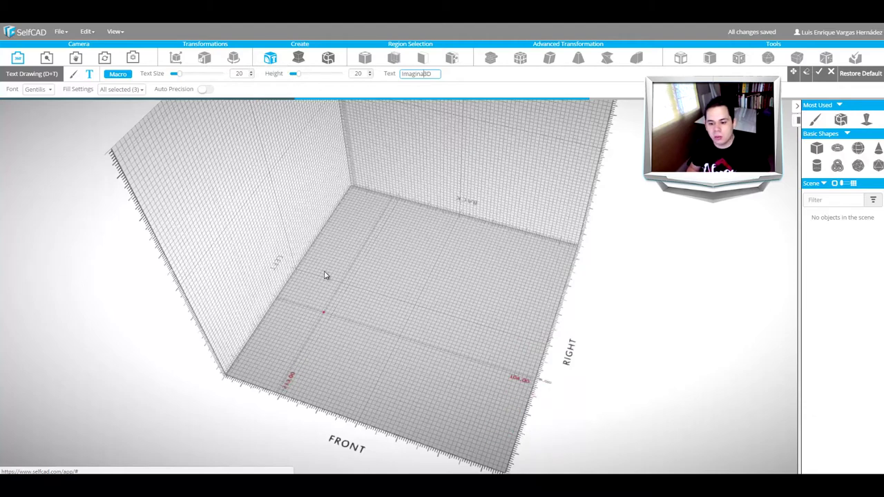
{"action": "scroll", "coordinate": [377, 338], "scroll_direction": "up", "scroll_amount": 1}
{"action": "scroll", "coordinate": [431, 233], "scroll_direction": "up", "scroll_amount": 2}
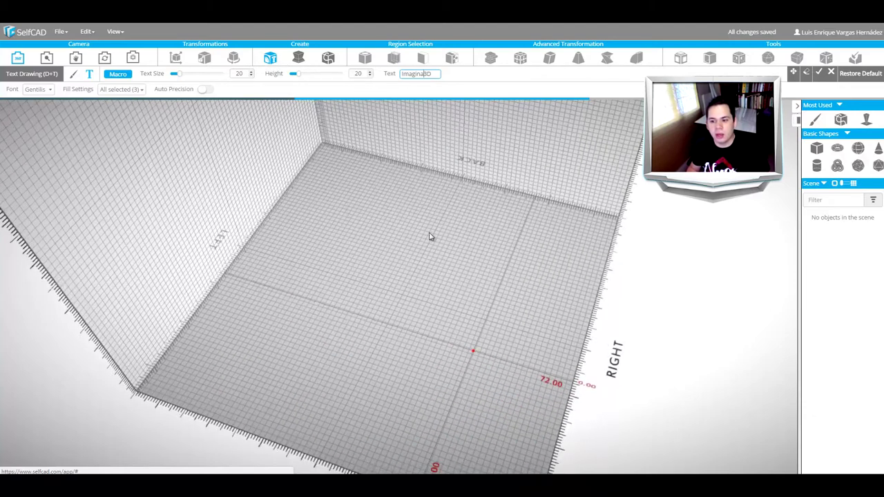
{"action": "left_click", "coordinate": [273, 251]}
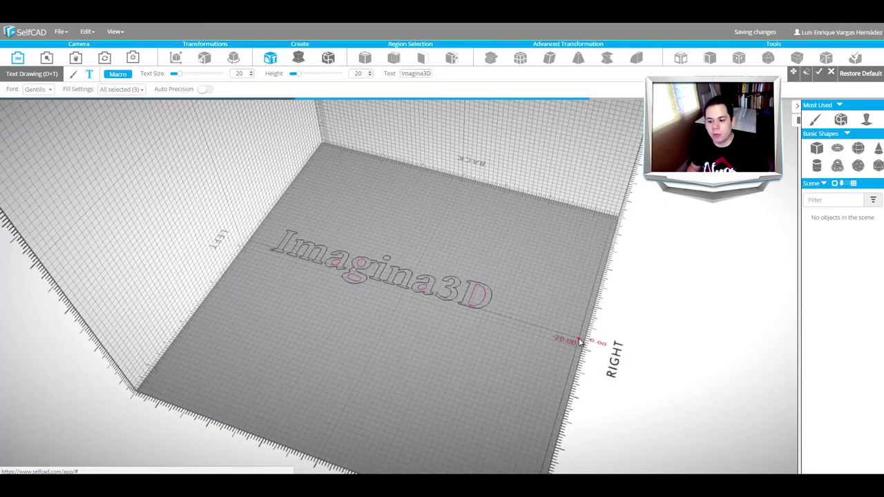
{"action": "scroll", "coordinate": [492, 357], "scroll_direction": "up", "scroll_amount": 2}
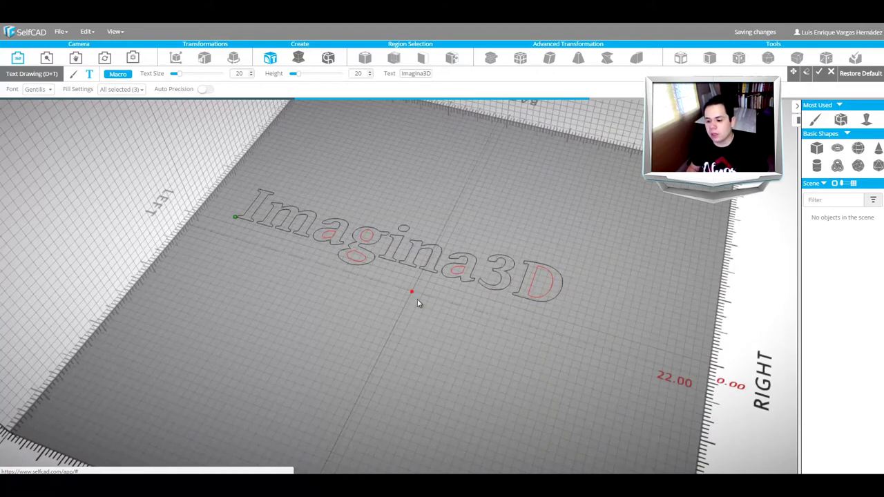
{"action": "scroll", "coordinate": [417, 302], "scroll_direction": "down", "scroll_amount": 3}
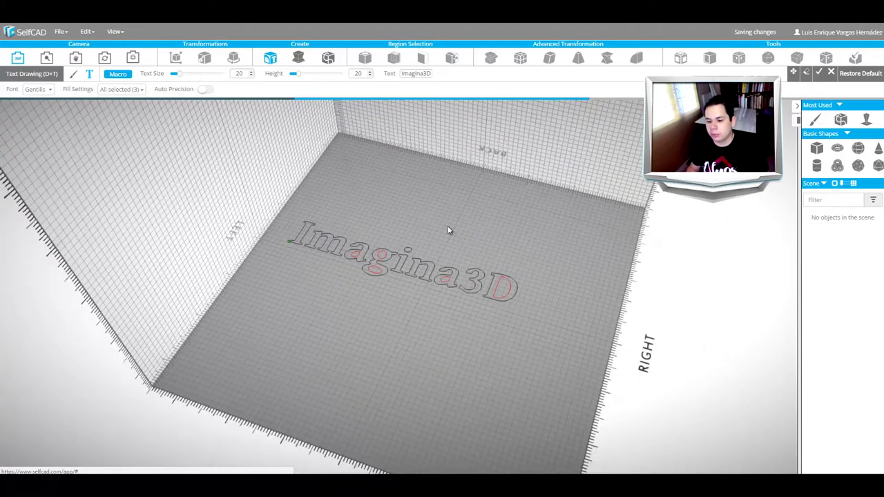
Step: Finish the text drawing so Imagina3D becomes a solid 350×20×89.4 object
{"action": "left_click", "coordinate": [819, 74]}
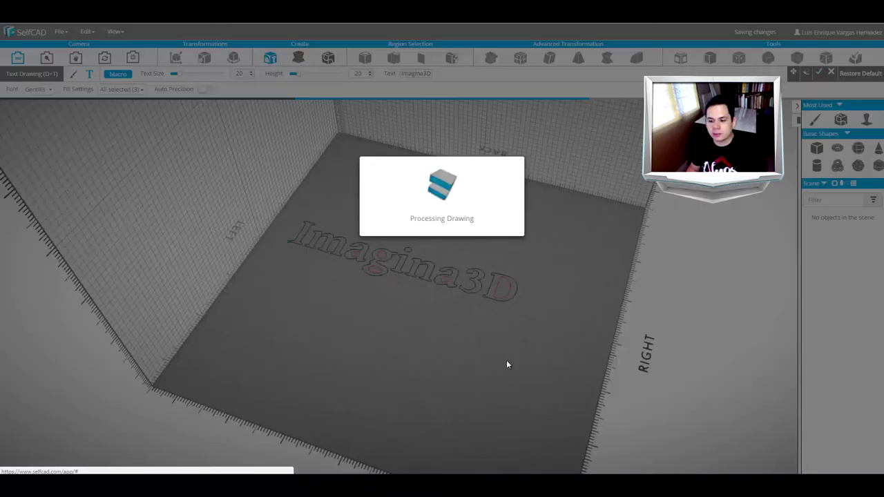
{"action": "scroll", "coordinate": [451, 261], "scroll_direction": "up", "scroll_amount": 3}
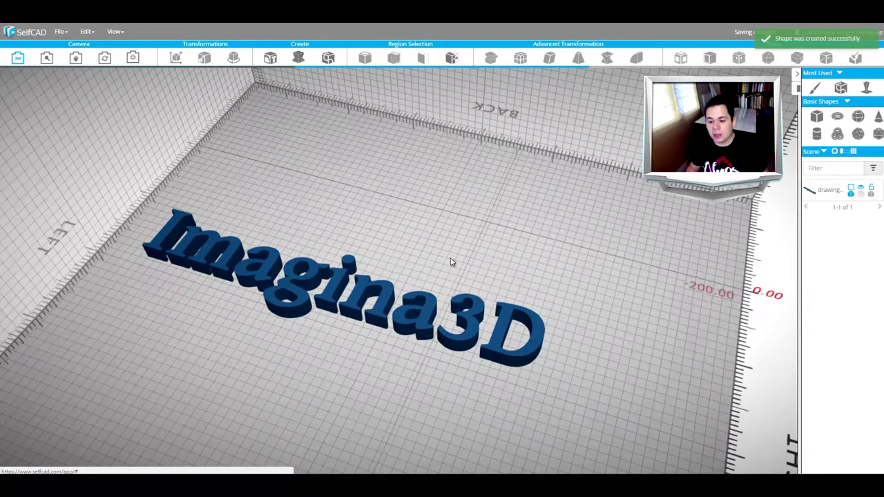
{"action": "scroll", "coordinate": [450, 261], "scroll_direction": "down", "scroll_amount": 3}
{"action": "right_click_drag", "start_coordinate": [450, 262], "coordinate": [383, 286]}
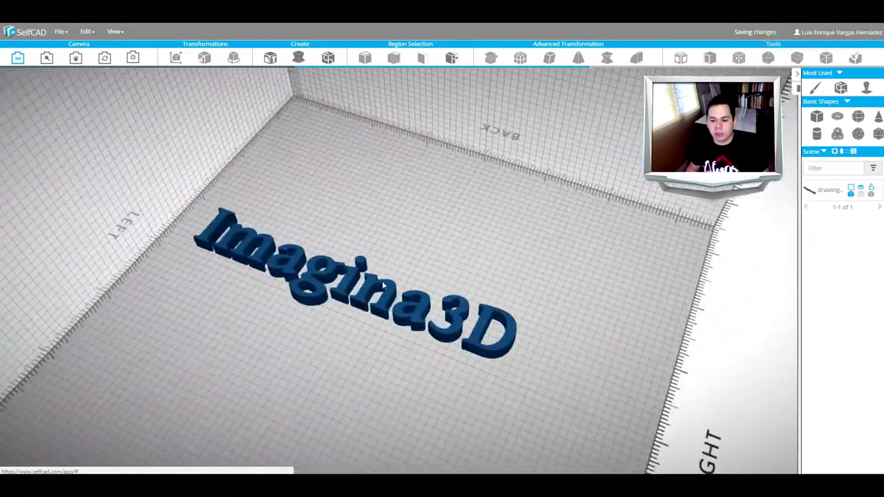
{"action": "scroll", "coordinate": [383, 286], "scroll_direction": "down", "scroll_amount": 3}
Step: Move the Imagina3D text to position X 15.62, Y 0, Z 3.4
{"action": "left_click", "coordinate": [373, 270]}
{"action": "scroll", "coordinate": [371, 266], "scroll_direction": "up", "scroll_amount": 5}
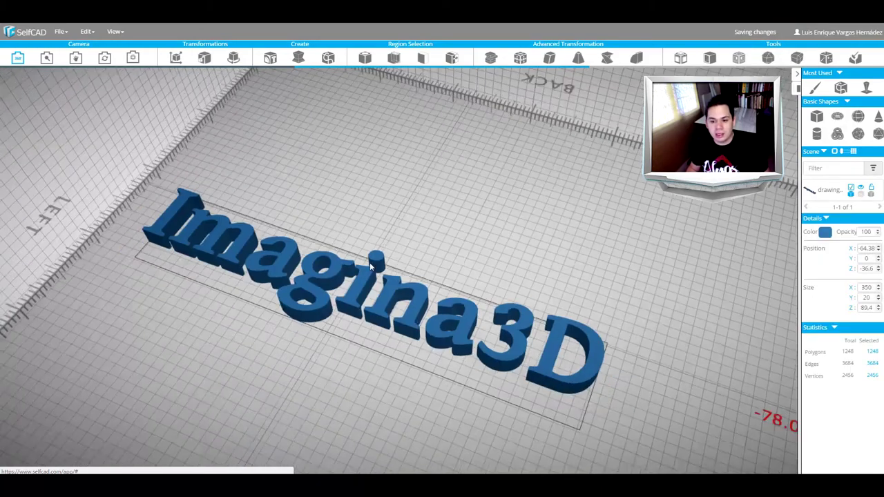
{"action": "scroll", "coordinate": [373, 228], "scroll_direction": "down", "scroll_amount": 3}
{"action": "scroll", "coordinate": [375, 187], "scroll_direction": "down", "scroll_amount": 2}
{"action": "key", "text": "m"}
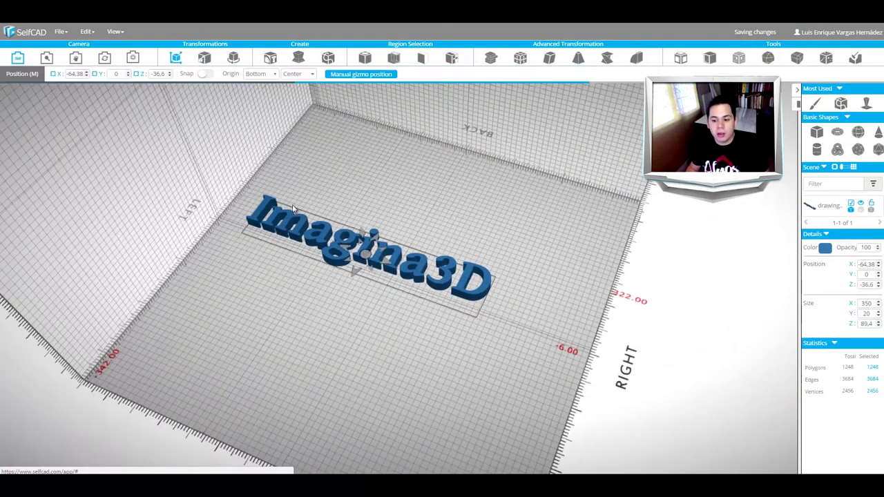
{"action": "left_click_drag", "start_coordinate": [415, 273], "coordinate": [425, 298]}
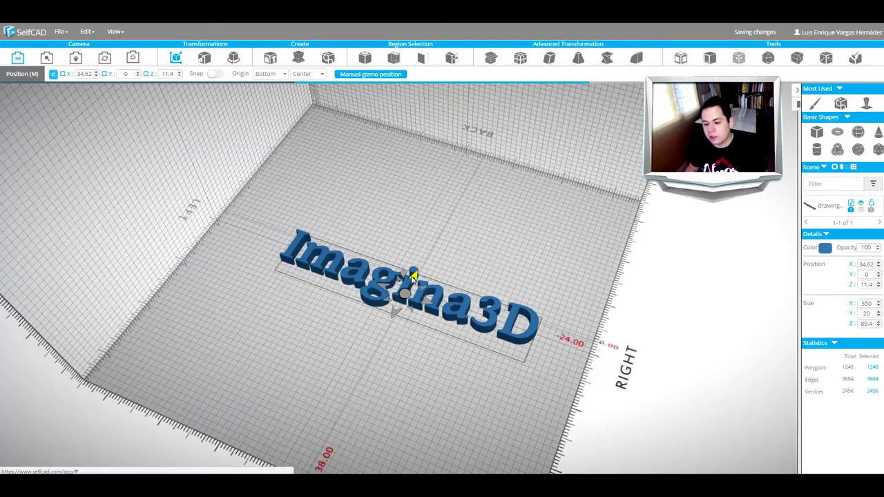
{"action": "mouse_move", "coordinate": [426, 298]}
{"action": "left_mouse_down"}
{"action": "mouse_move", "coordinate": [394, 282]}
{"action": "mouse_move", "coordinate": [446, 326]}
{"action": "left_mouse_up"}
{"action": "scroll", "coordinate": [420, 238], "scroll_direction": "up", "scroll_amount": 3}
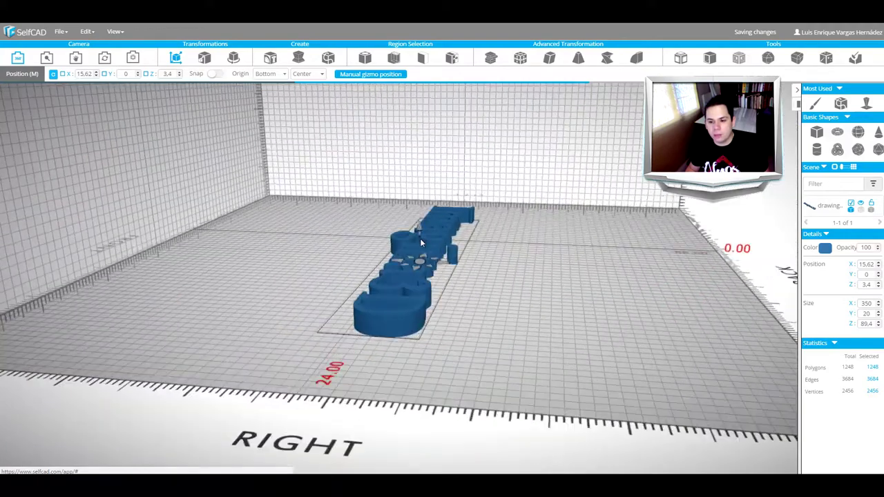
Step: Rotate the Imagina3D text upright and raise it to X 15.62, Y 188.6, Z -6.6
{"action": "left_click", "coordinate": [233, 58]}
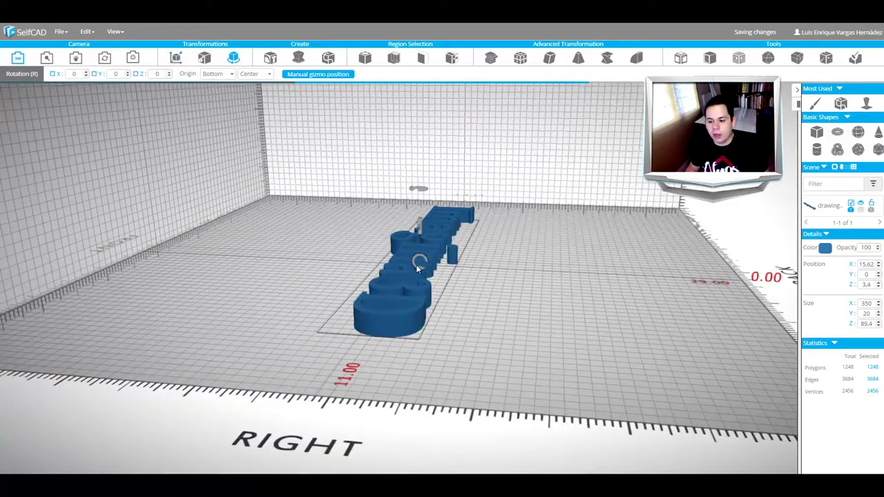
{"action": "mouse_move", "coordinate": [439, 275]}
{"action": "left_mouse_down"}
{"action": "mouse_move", "coordinate": [427, 272]}
{"action": "mouse_move", "coordinate": [440, 273]}
{"action": "mouse_move", "coordinate": [440, 147]}
{"action": "left_mouse_up"}
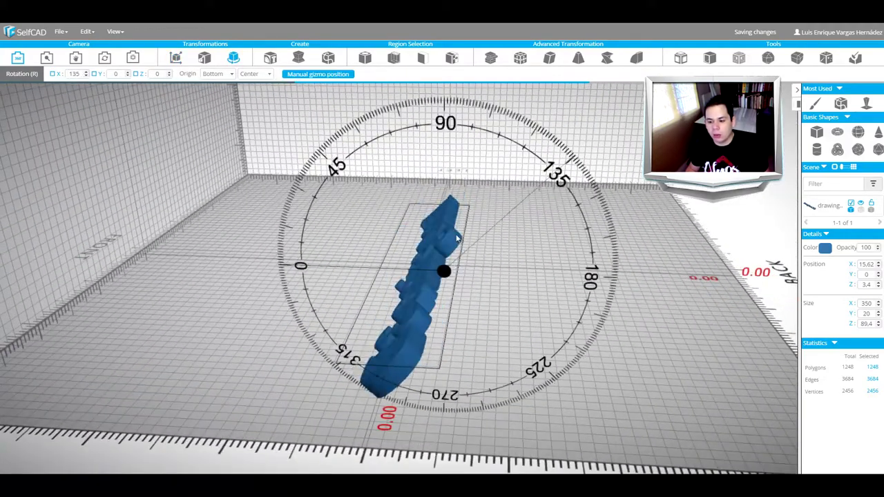
{"action": "left_click", "coordinate": [176, 57]}
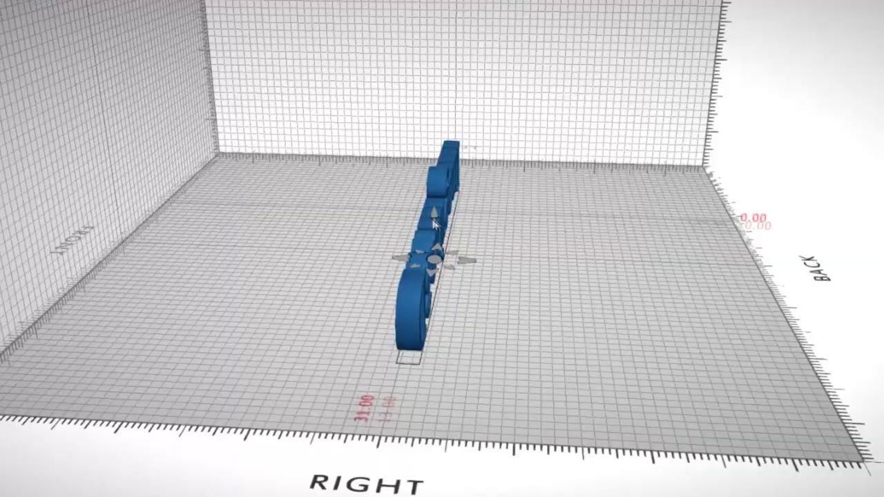
{"action": "left_click_drag", "start_coordinate": [430, 247], "coordinate": [430, 213]}
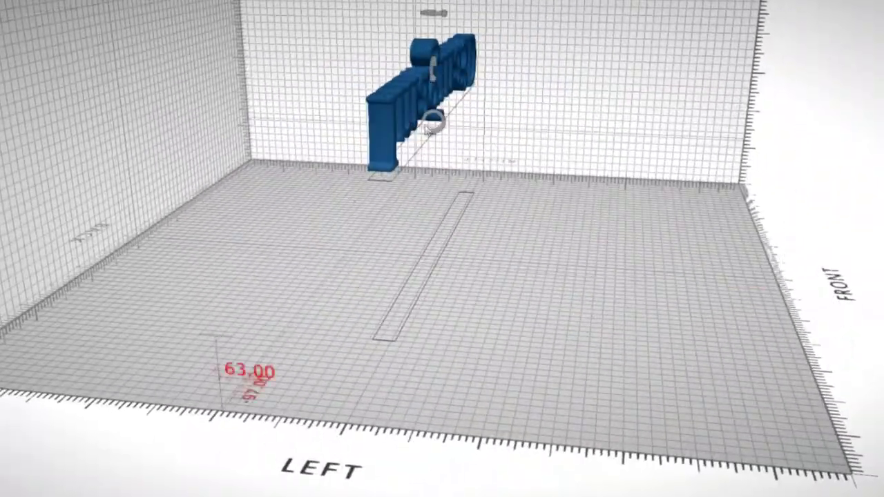
{"action": "left_click_drag", "start_coordinate": [425, 122], "coordinate": [330, 115]}
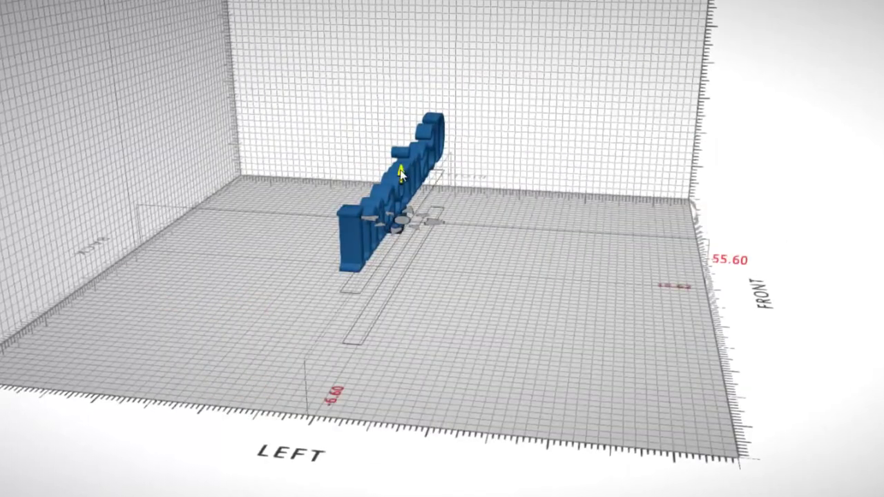
{"action": "left_click_drag", "start_coordinate": [402, 173], "coordinate": [398, 54]}
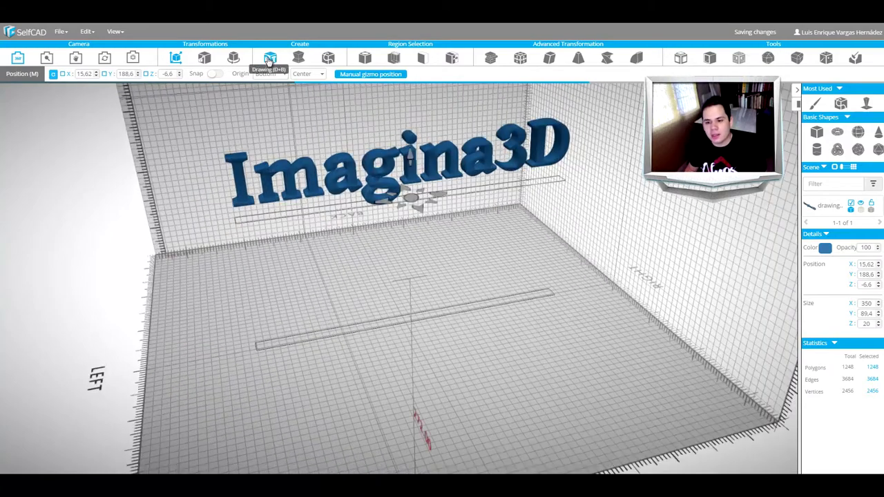
Step: Open the Shape Generator, discarding the unsaved drawing
{"action": "left_click", "coordinate": [270, 58]}
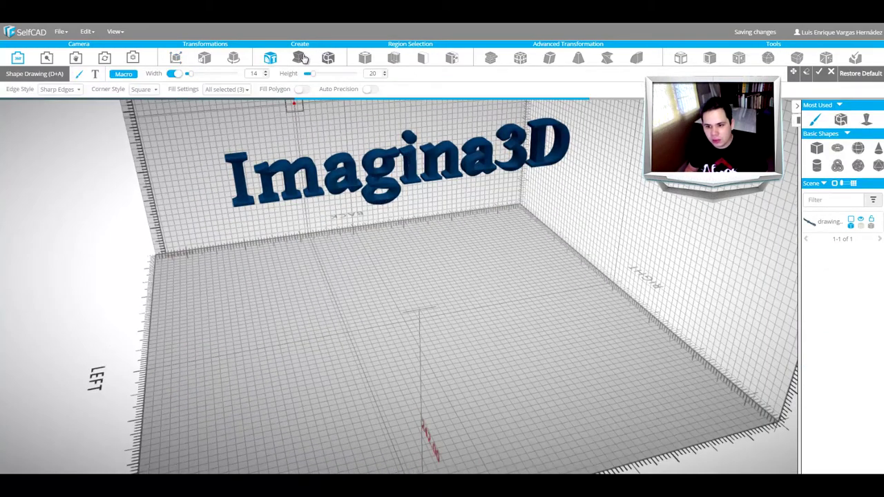
{"action": "left_click", "coordinate": [296, 76]}
{"action": "left_click", "coordinate": [297, 79]}
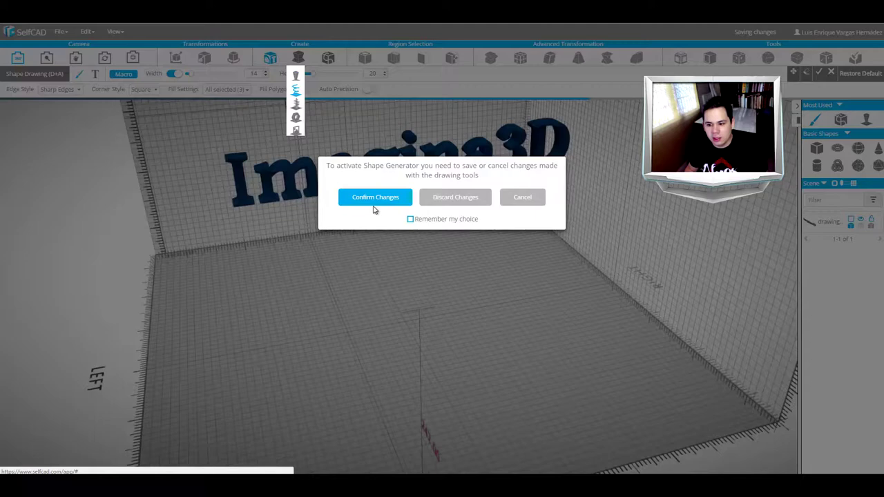
{"action": "left_click", "coordinate": [466, 199]}
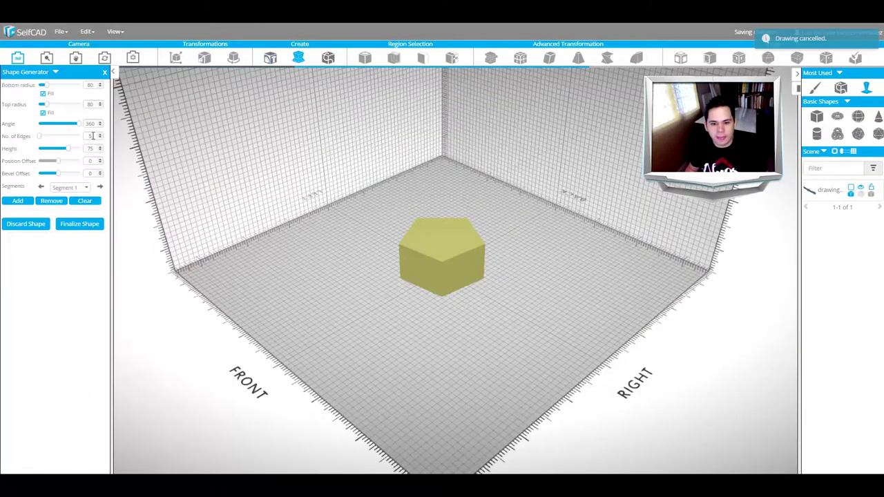
Step: Set 6 edges, bottom radius 131, height 51, bevel offset 3 and bevel weight -1
{"action": "left_click_drag", "start_coordinate": [95, 138], "coordinate": [84, 140]}
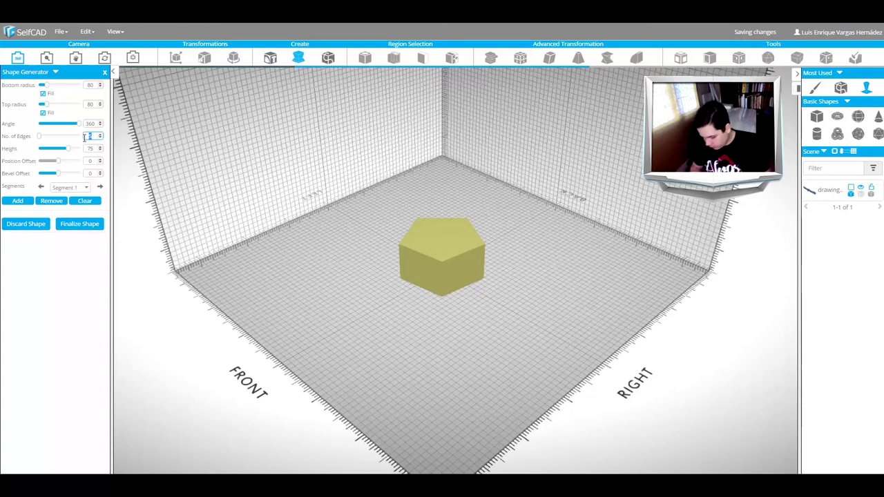
{"action": "type", "text": "6"}
{"action": "key", "text": "Return"}
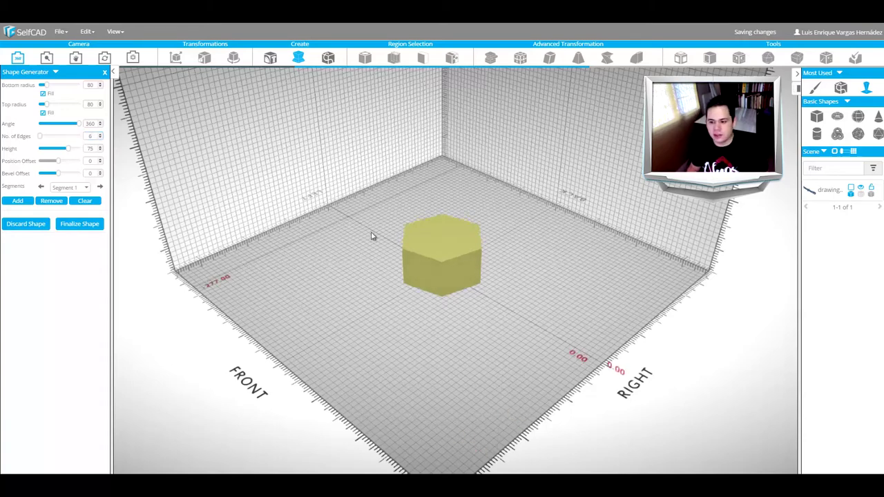
{"action": "scroll", "coordinate": [373, 231], "scroll_direction": "up", "scroll_amount": 3}
{"action": "left_click_drag", "start_coordinate": [46, 87], "coordinate": [54, 86]}
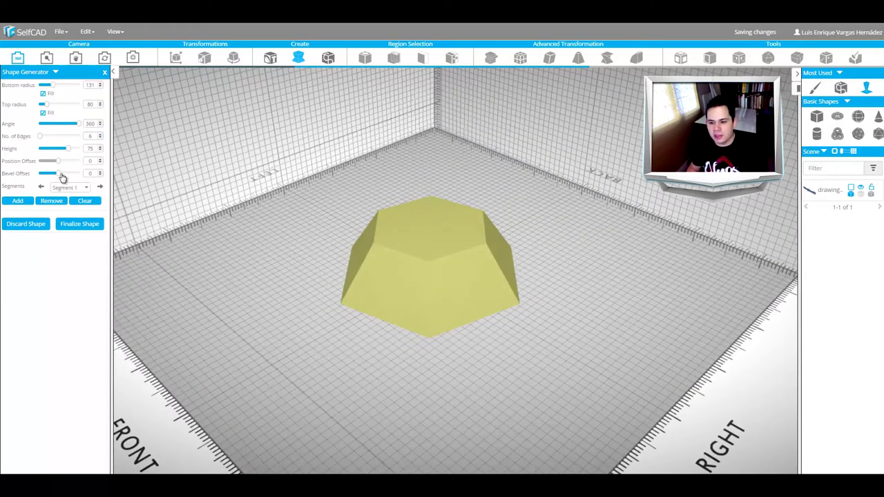
{"action": "mouse_move", "coordinate": [59, 174]}
{"action": "left_mouse_down"}
{"action": "mouse_move", "coordinate": [67, 176]}
{"action": "mouse_move", "coordinate": [60, 152]}
{"action": "left_mouse_up"}
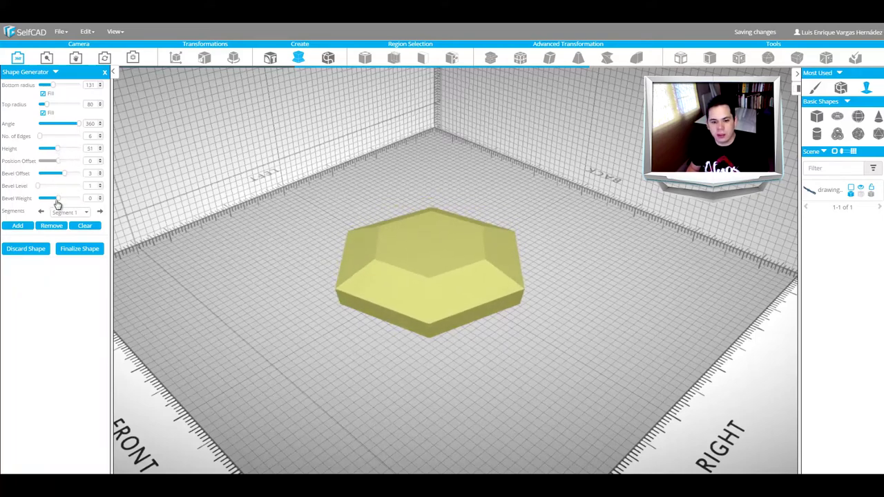
{"action": "left_click_drag", "start_coordinate": [60, 200], "coordinate": [57, 201]}
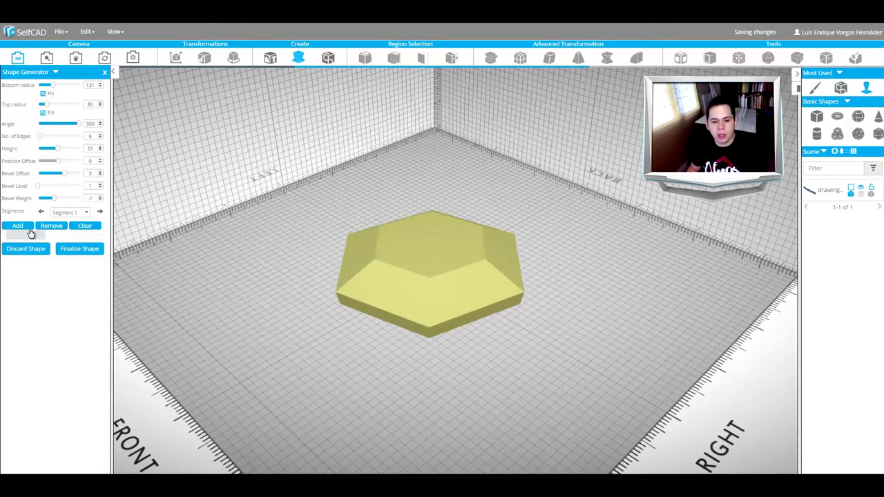
Step: Finalize the hexagonal base, frame it beside the upright text, and start a Spline Drawing
{"action": "left_click", "coordinate": [78, 249]}
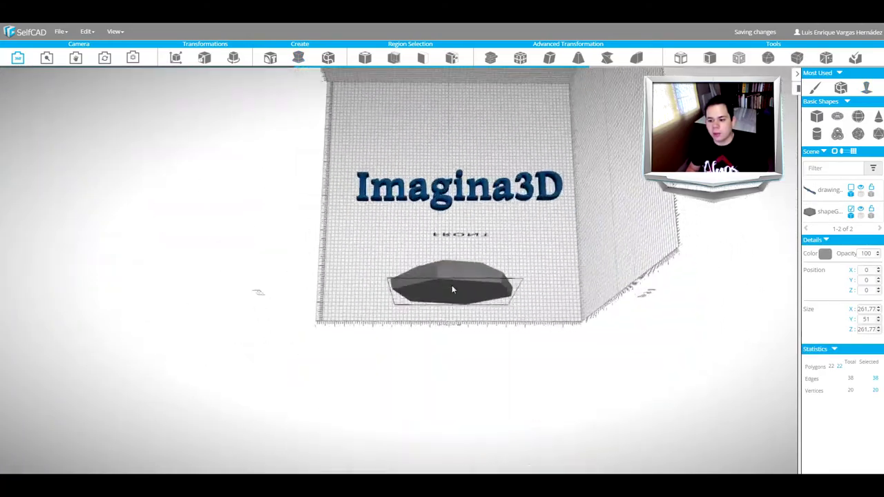
{"action": "scroll", "coordinate": [511, 198], "scroll_direction": "up", "scroll_amount": 3}
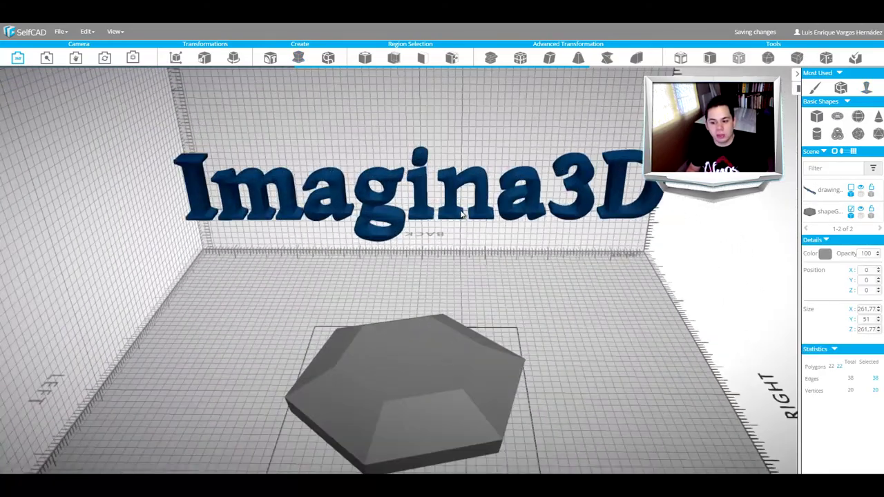
{"action": "scroll", "coordinate": [460, 244], "scroll_direction": "down", "scroll_amount": 2}
{"action": "left_click_drag", "start_coordinate": [394, 297], "coordinate": [386, 281]}
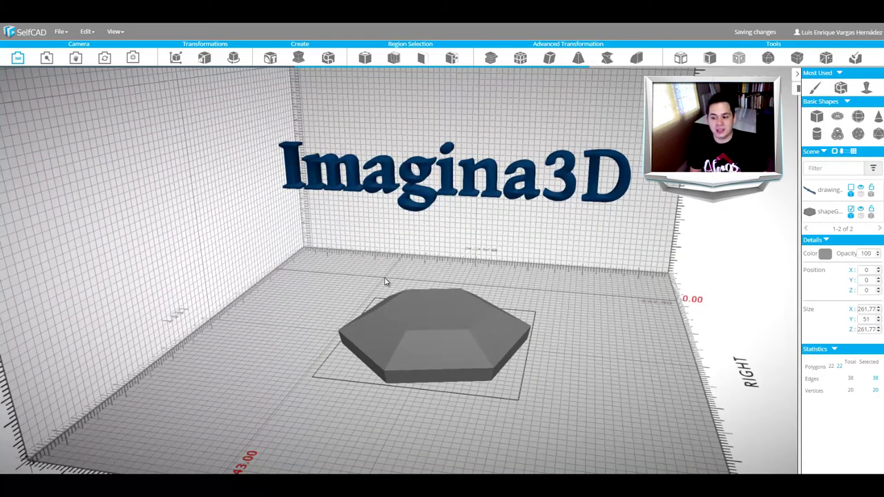
{"action": "left_click", "coordinate": [328, 57]}
{"action": "scroll", "coordinate": [468, 166], "scroll_direction": "up", "scroll_amount": 2}
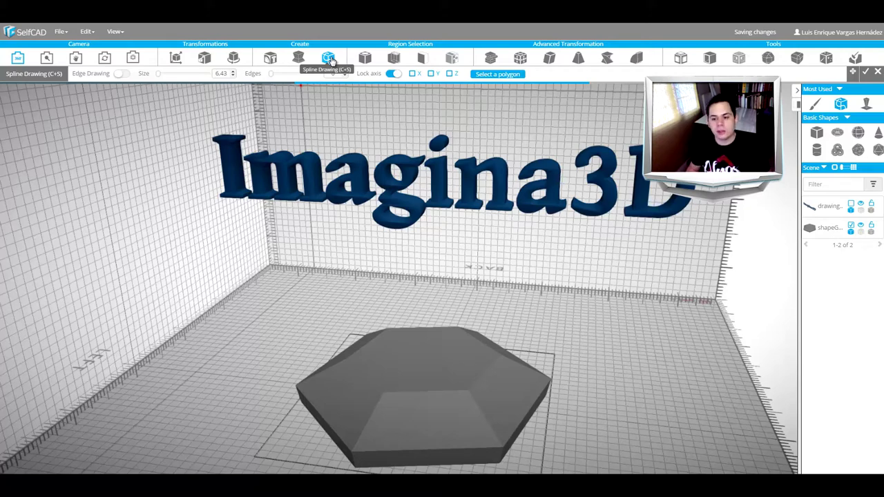
Step: Place spline points from the I, arcing above the g, to the D
{"action": "left_click", "coordinate": [222, 195]}
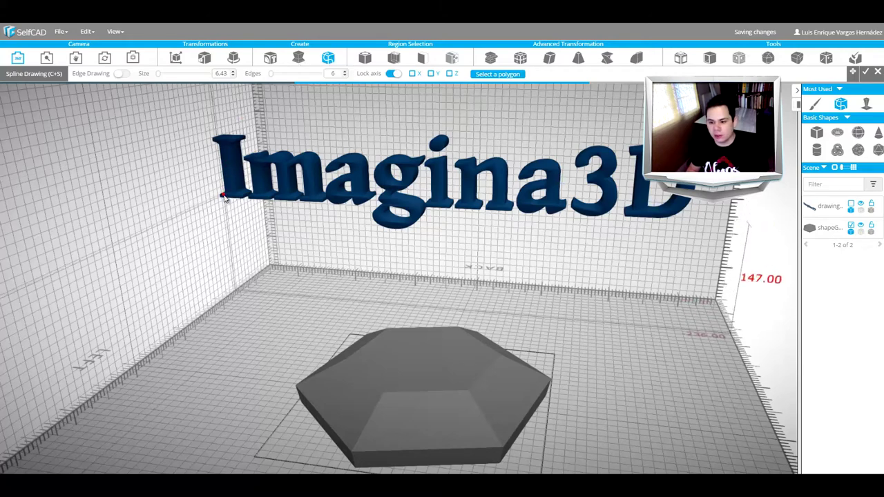
{"action": "left_click", "coordinate": [442, 144]}
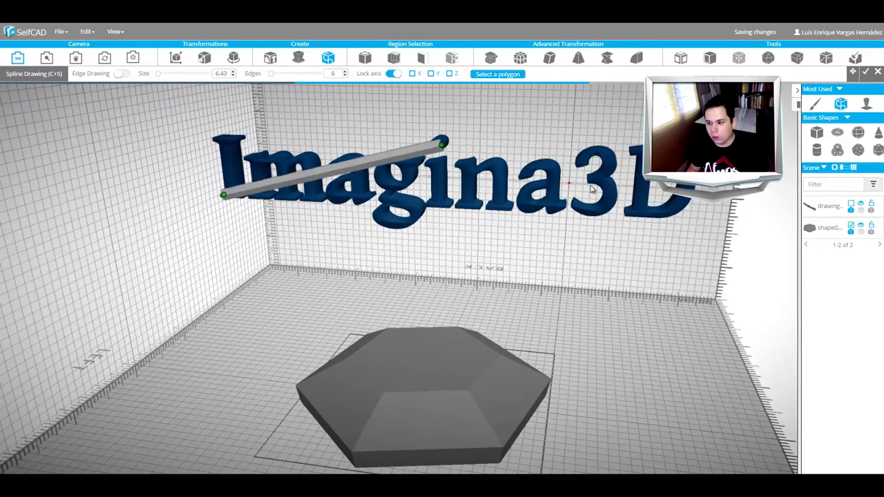
{"action": "left_click", "coordinate": [665, 212]}
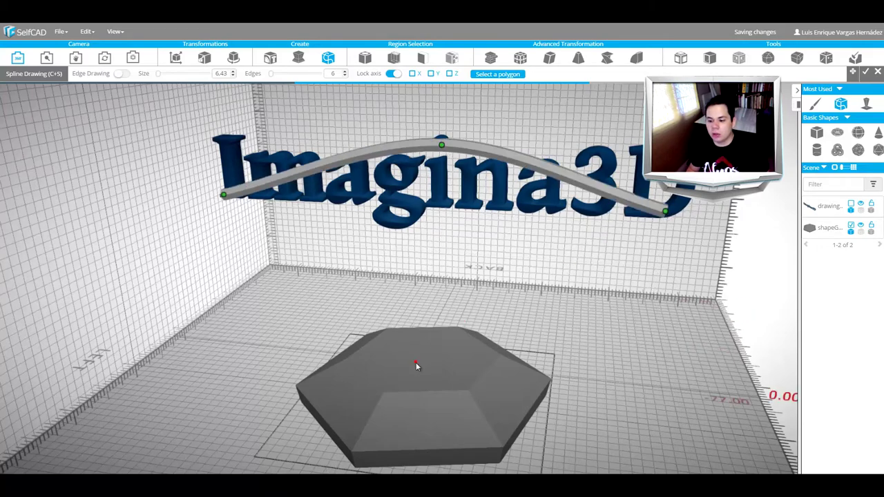
Step: Curl the spline down across the hexagon top with five points and finish it as Mesh1
{"action": "left_click", "coordinate": [403, 347]}
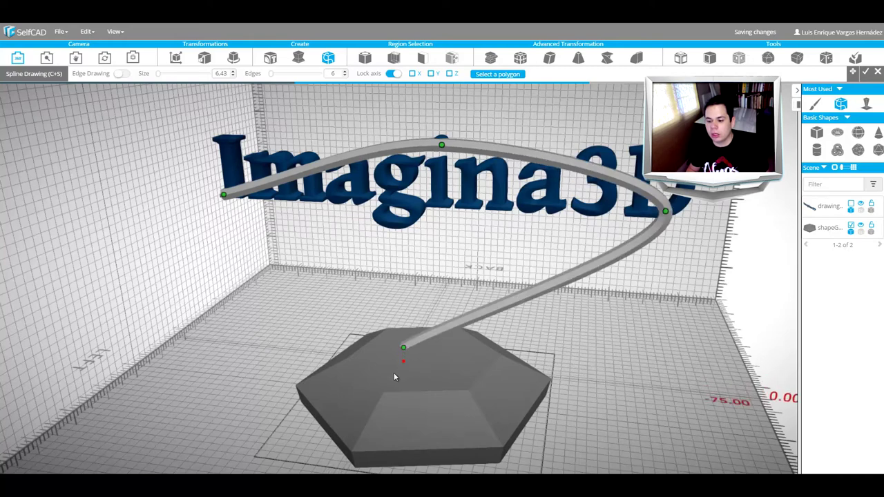
{"action": "left_click", "coordinate": [390, 415]}
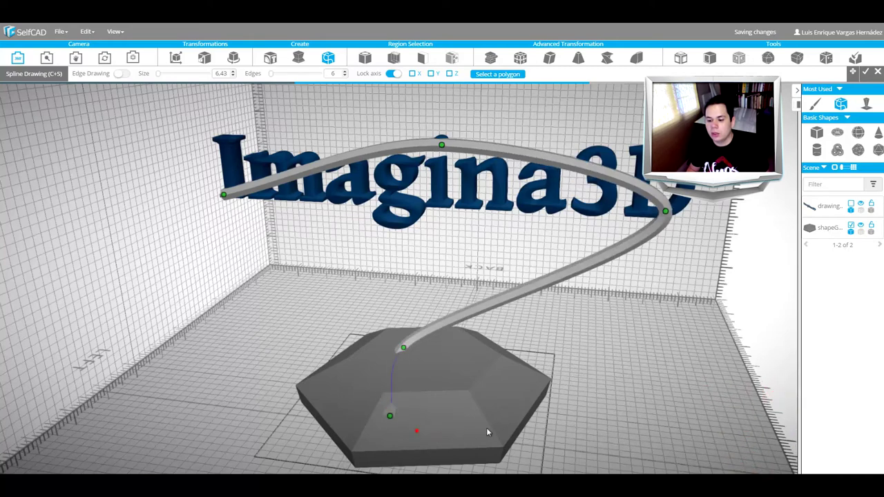
{"action": "left_click", "coordinate": [527, 376]}
{"action": "left_click", "coordinate": [366, 344]}
{"action": "left_click", "coordinate": [343, 399]}
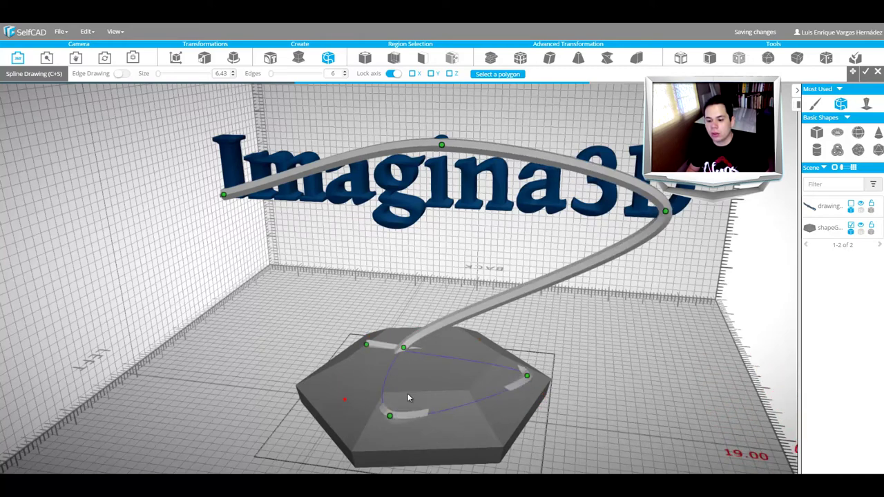
{"action": "scroll", "coordinate": [419, 370], "scroll_direction": "down", "scroll_amount": 5}
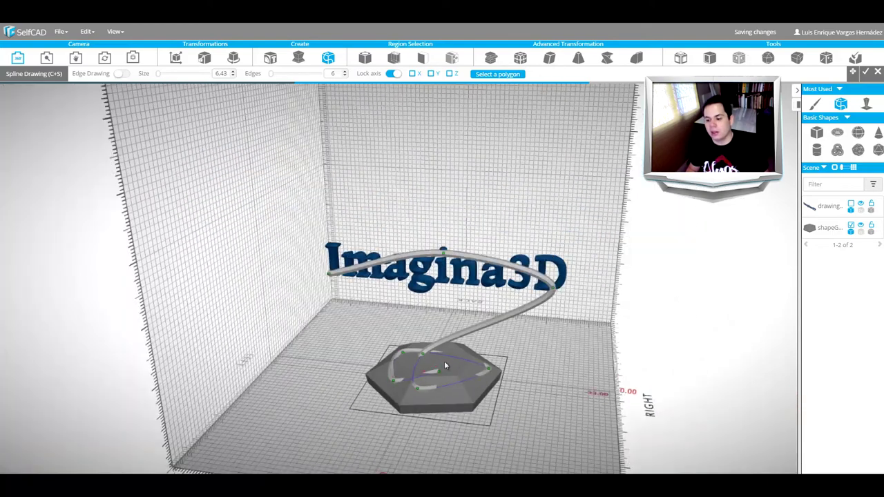
{"action": "scroll", "coordinate": [453, 402], "scroll_direction": "up", "scroll_amount": 3}
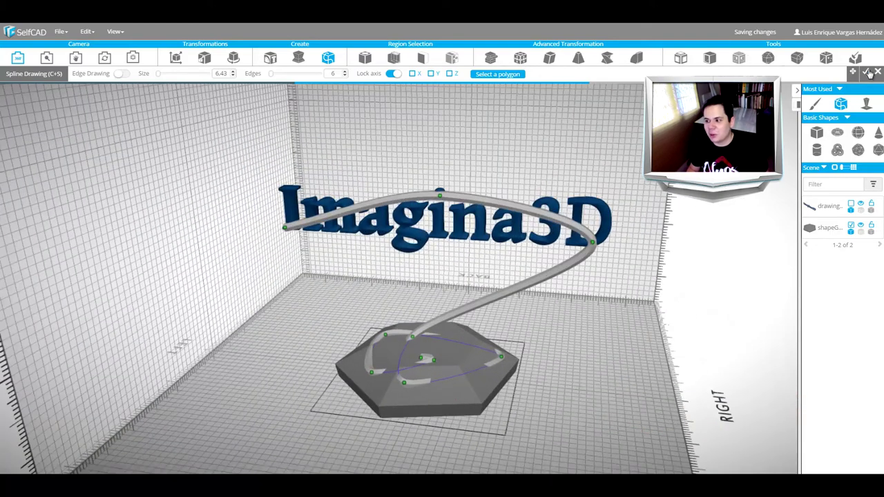
{"action": "key", "text": "Return"}
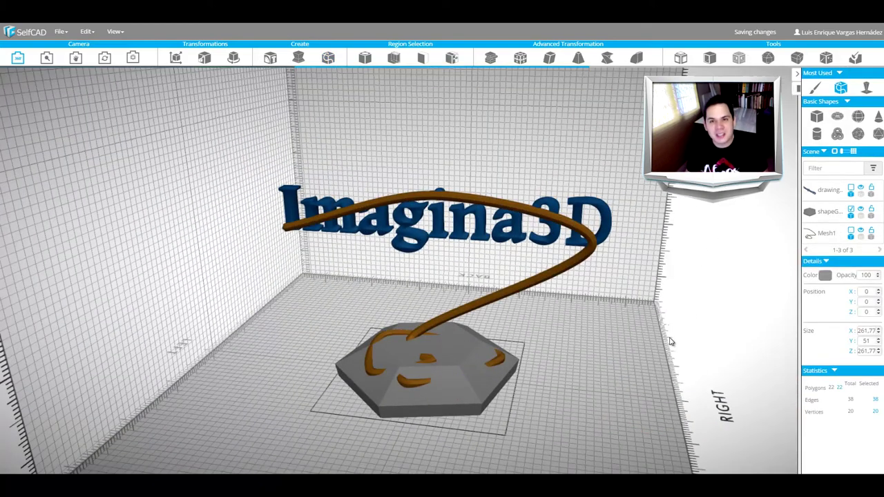